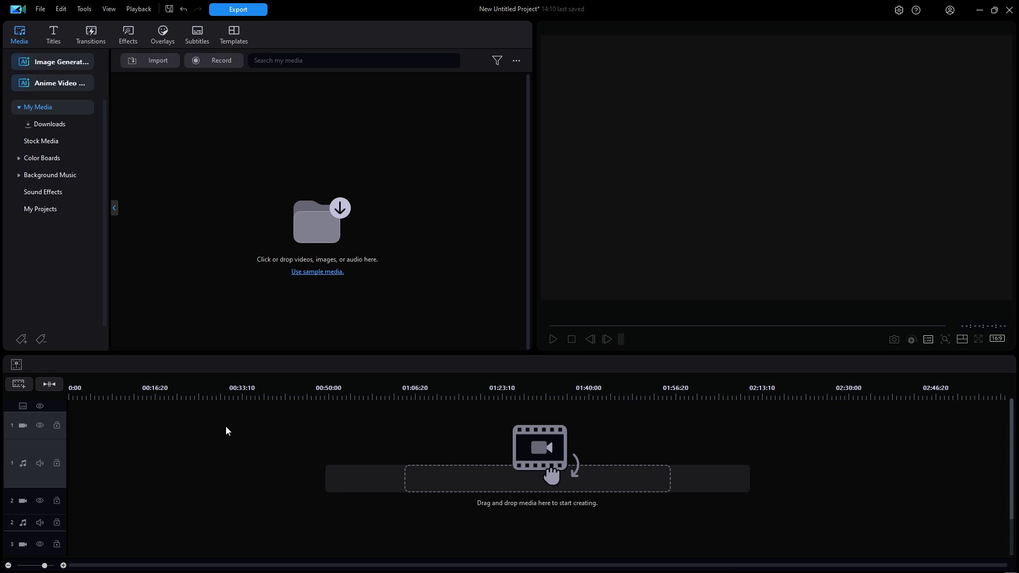
# Step: Preview the What's New Sparkle title templates, including the FAIRY TALE title
pyautogui.click(59, 38)
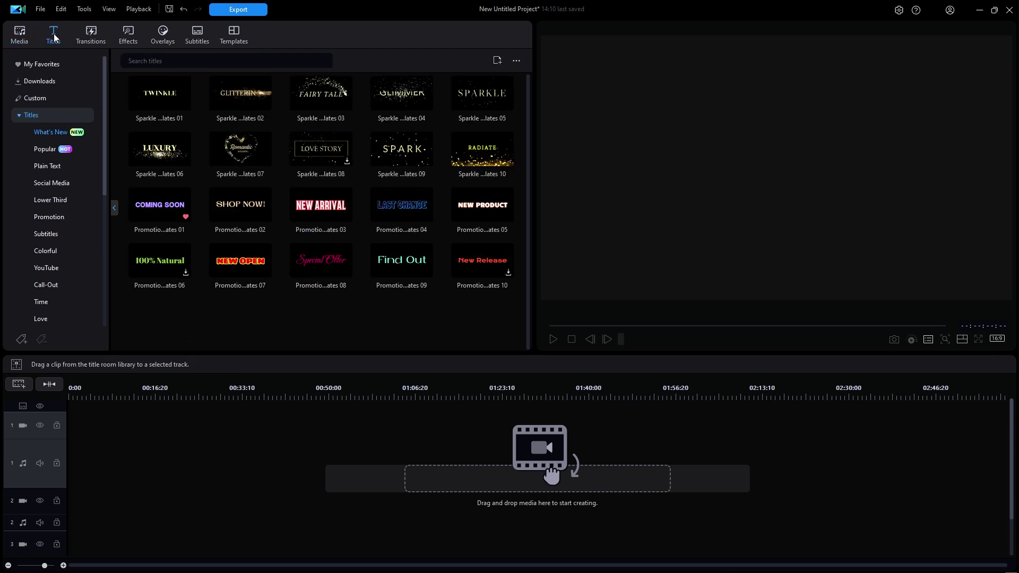
pyautogui.click(50, 133)
pyautogui.click(158, 96)
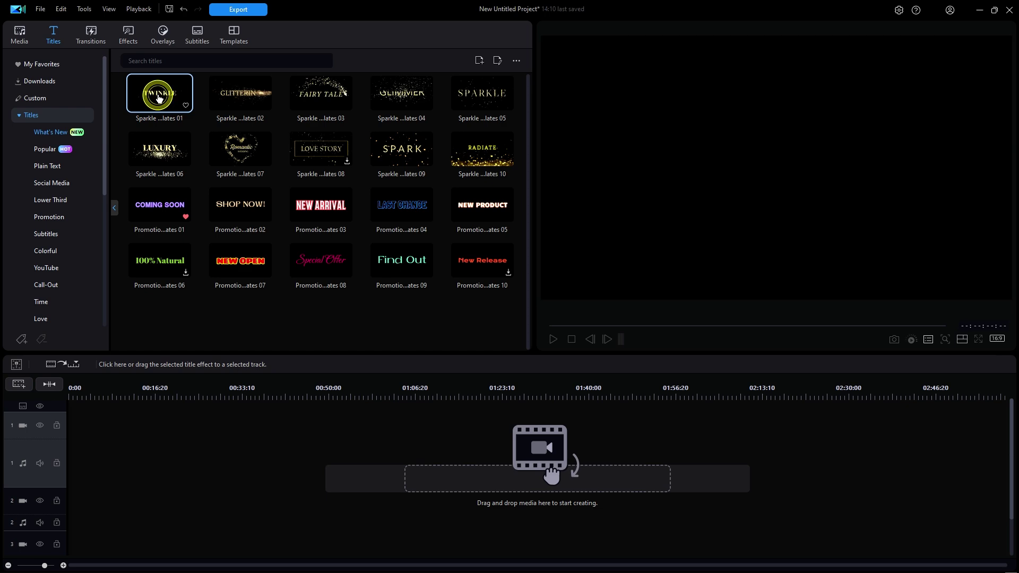
pyautogui.click(245, 97)
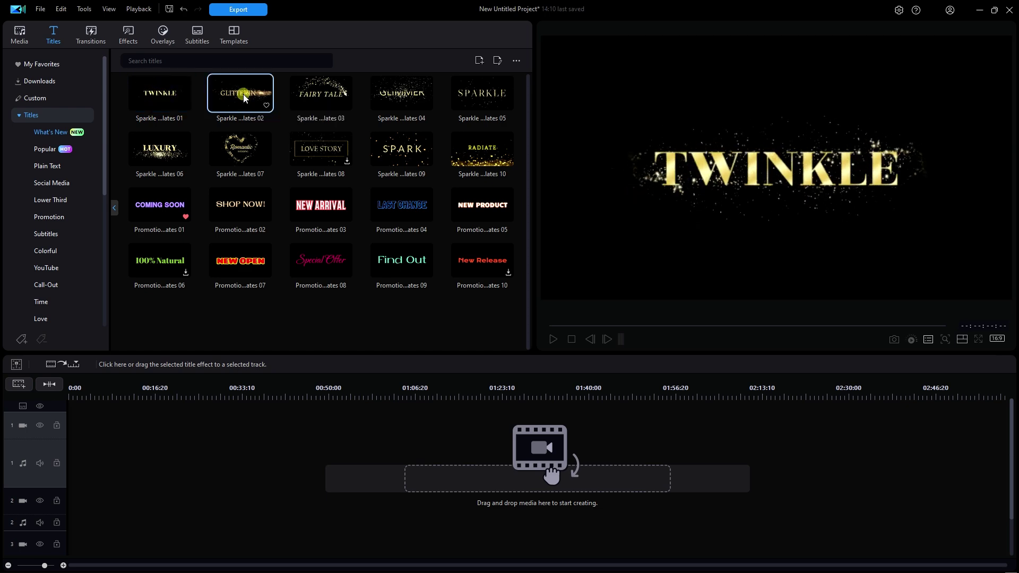
pyautogui.click(320, 96)
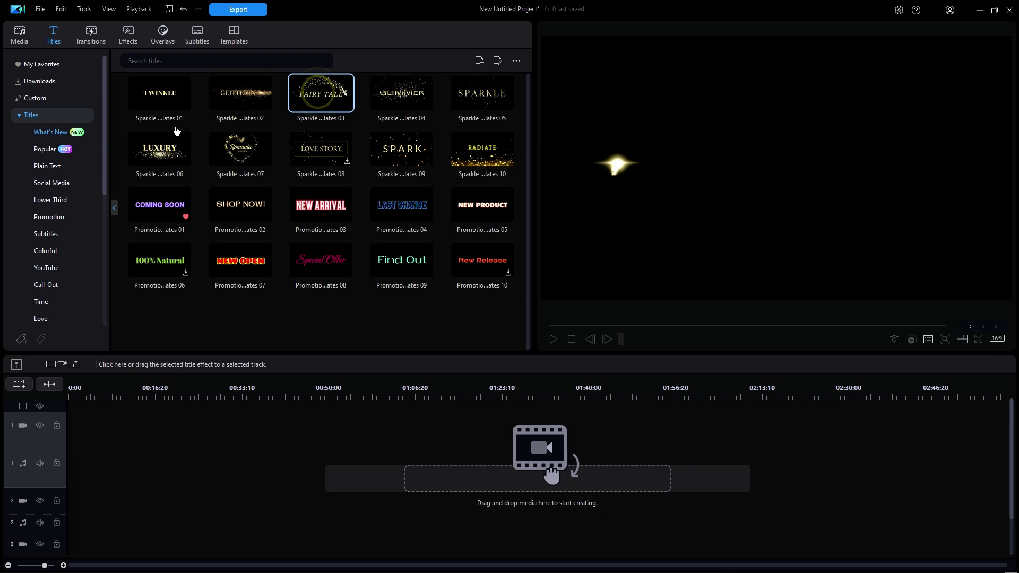
# Step: Browse the Stylize title templates
pyautogui.moveTo(106, 161); pyautogui.dragTo(106, 221)
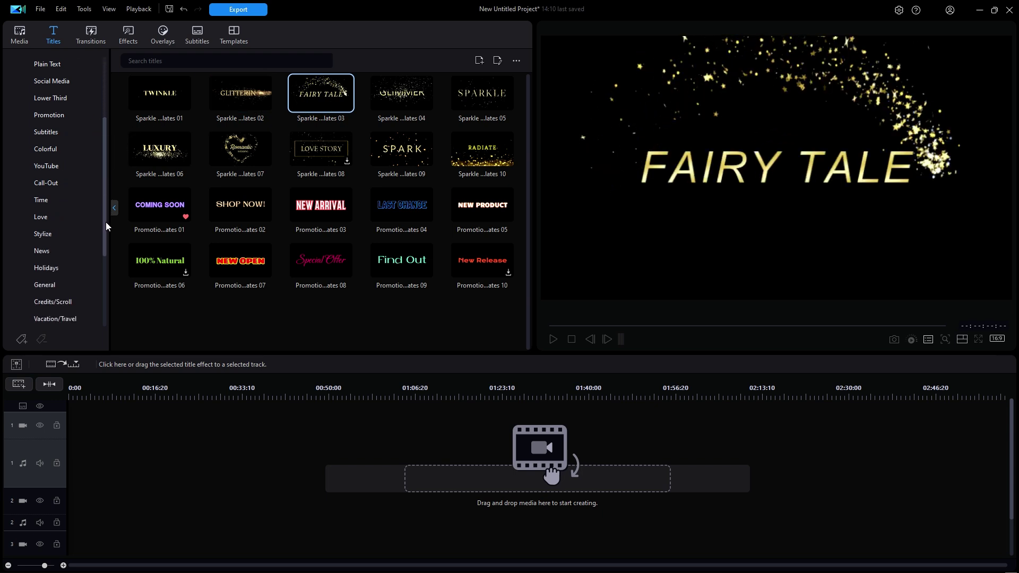
pyautogui.click(45, 235)
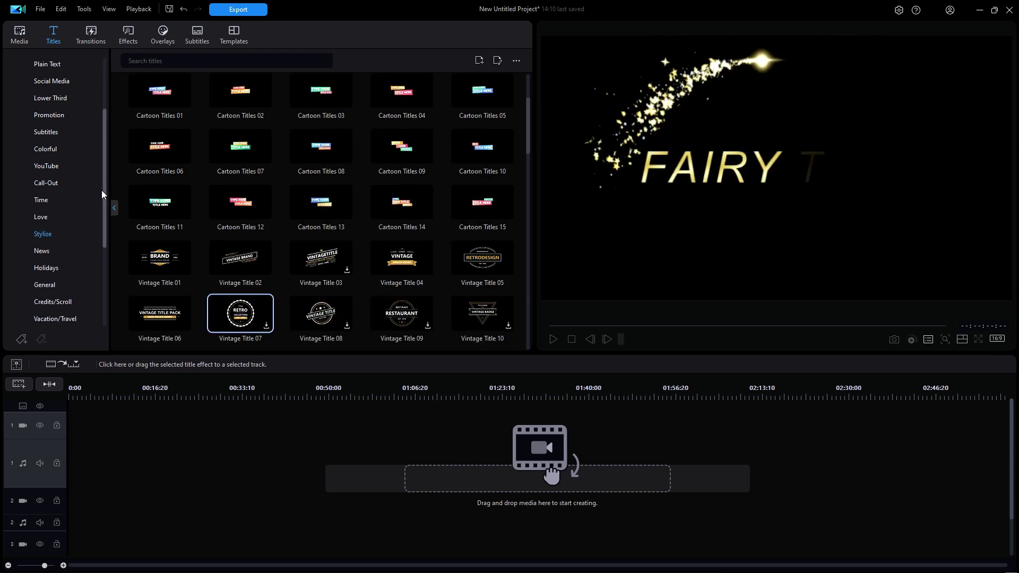
pyautogui.moveTo(102, 191); pyautogui.dragTo(117, 135)
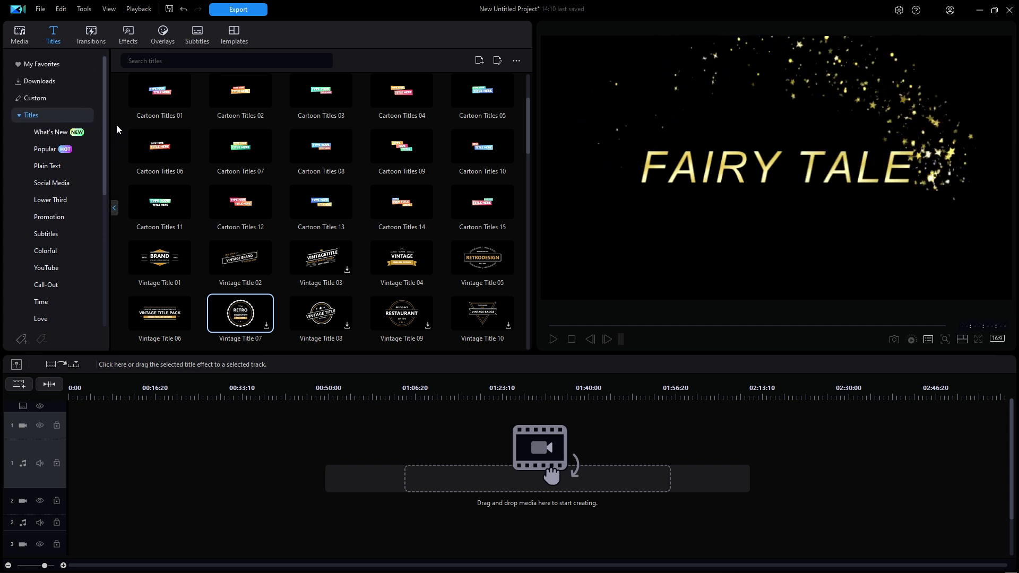
pyautogui.moveTo(528, 127); pyautogui.dragTo(457, 53)
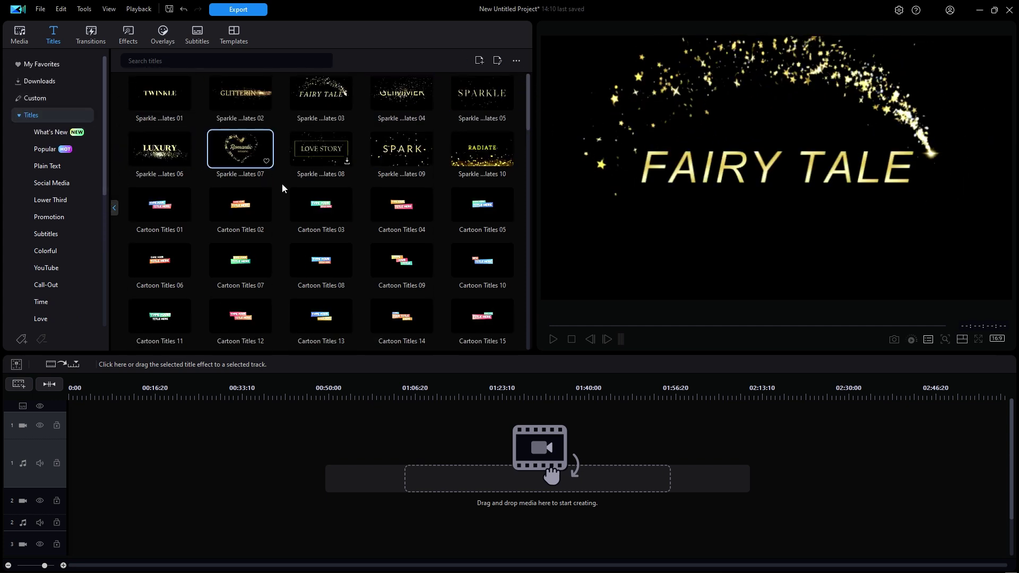
# Step: Back in What's New, preview the COMING SOON, SHOP NOW! and NEW ARRIVAL promotion titles
pyautogui.click(51, 133)
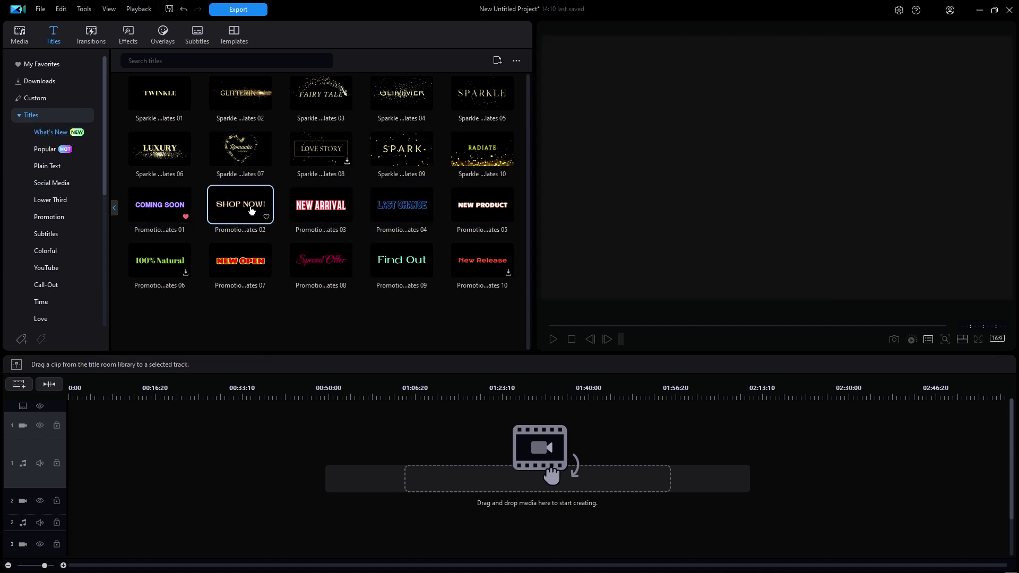
pyautogui.click(175, 205)
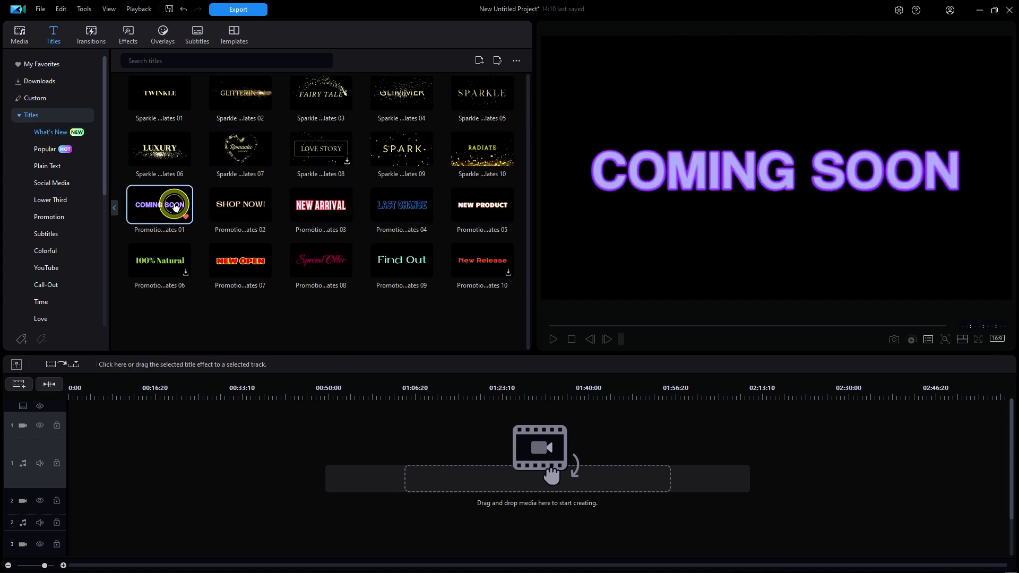
pyautogui.click(251, 214)
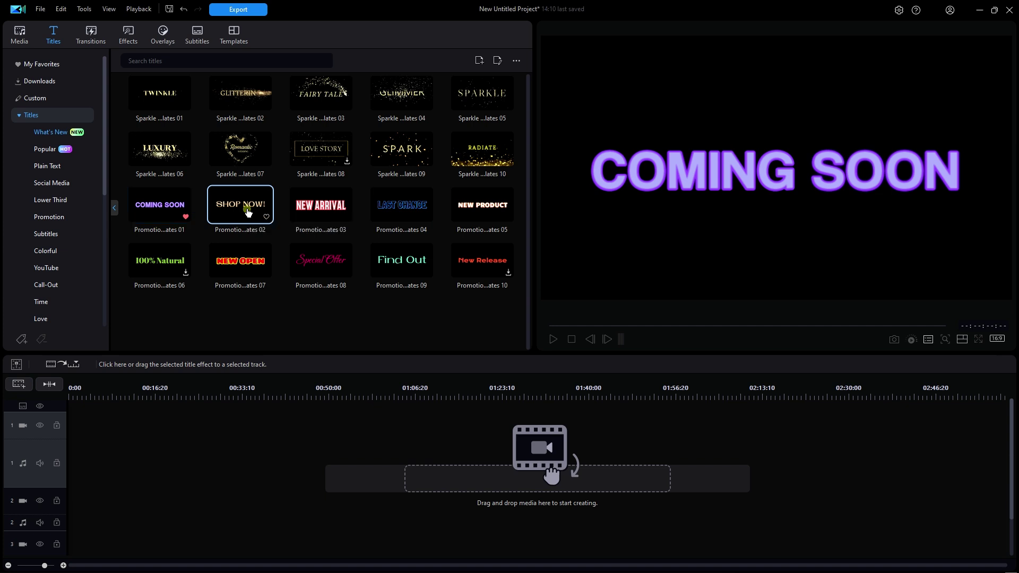
pyautogui.click(330, 212)
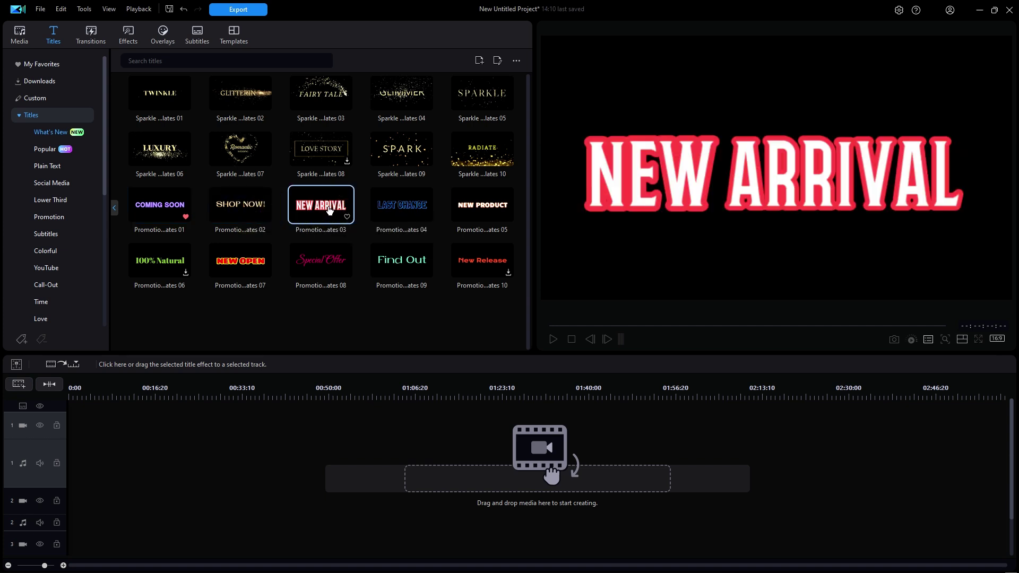
pyautogui.click(162, 33)
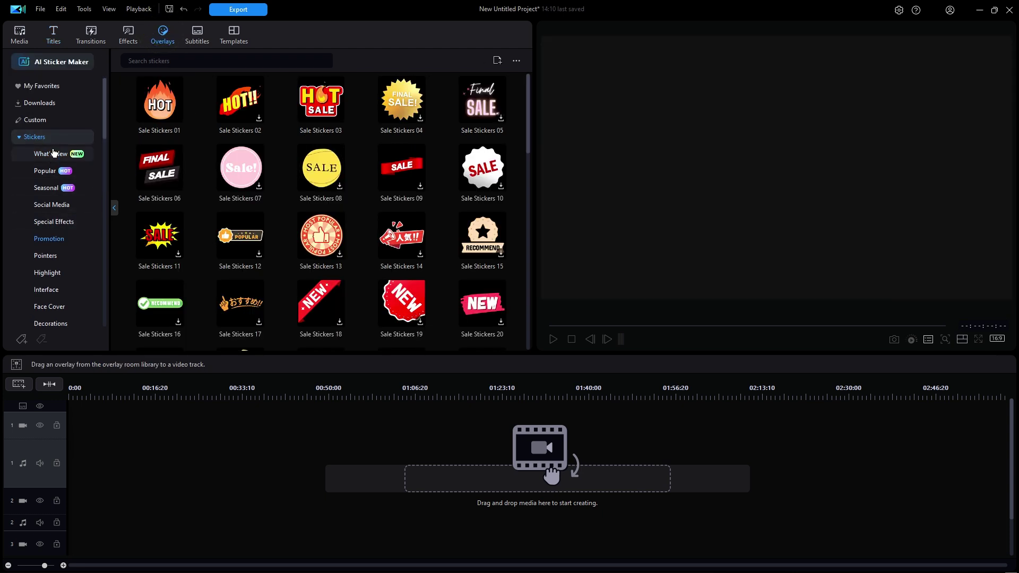
# Step: Preview the What's New flaming HOT, HOT!! and FINAL SALE stickers
pyautogui.click(53, 154)
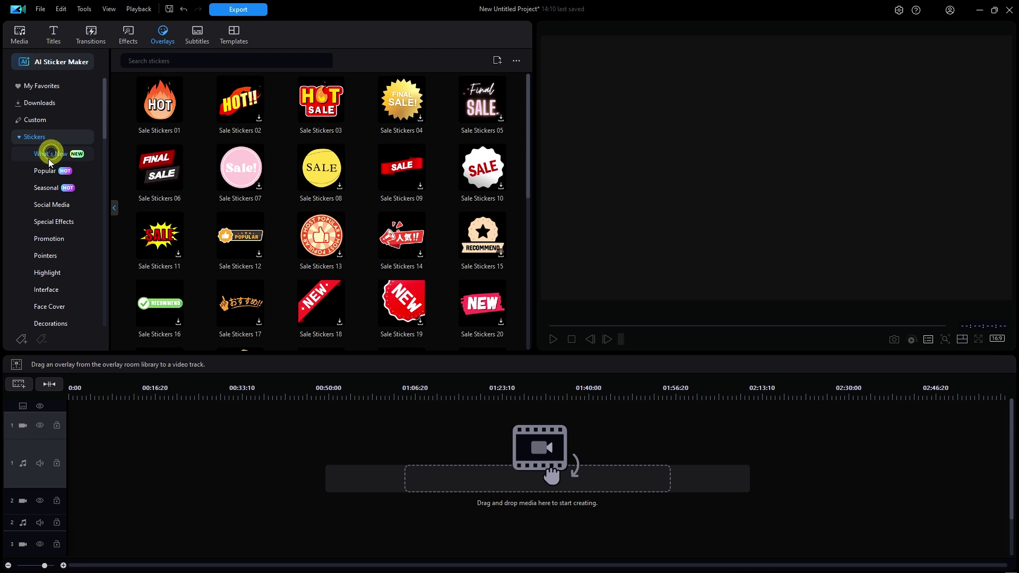
pyautogui.click(162, 111)
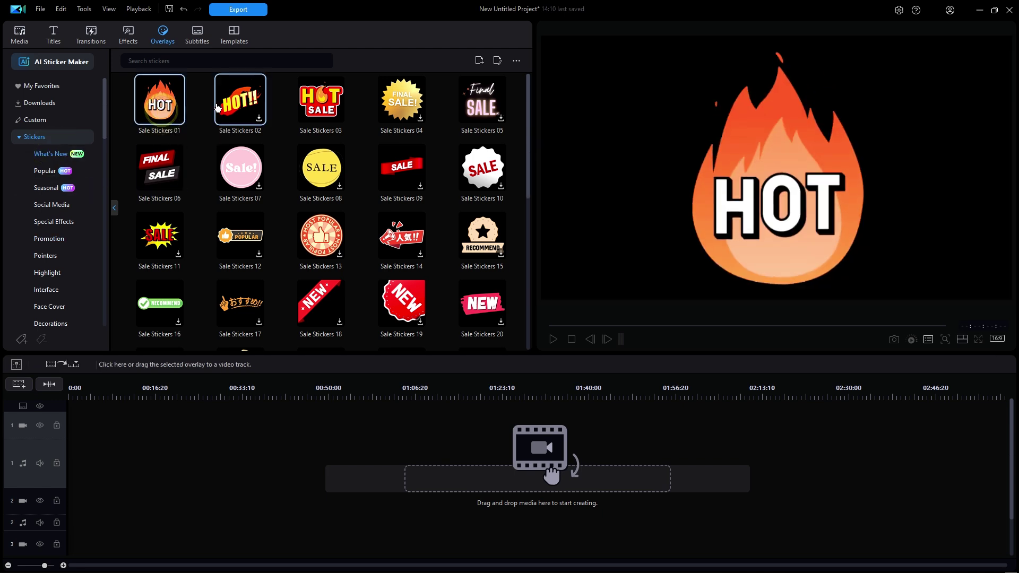
pyautogui.click(246, 113)
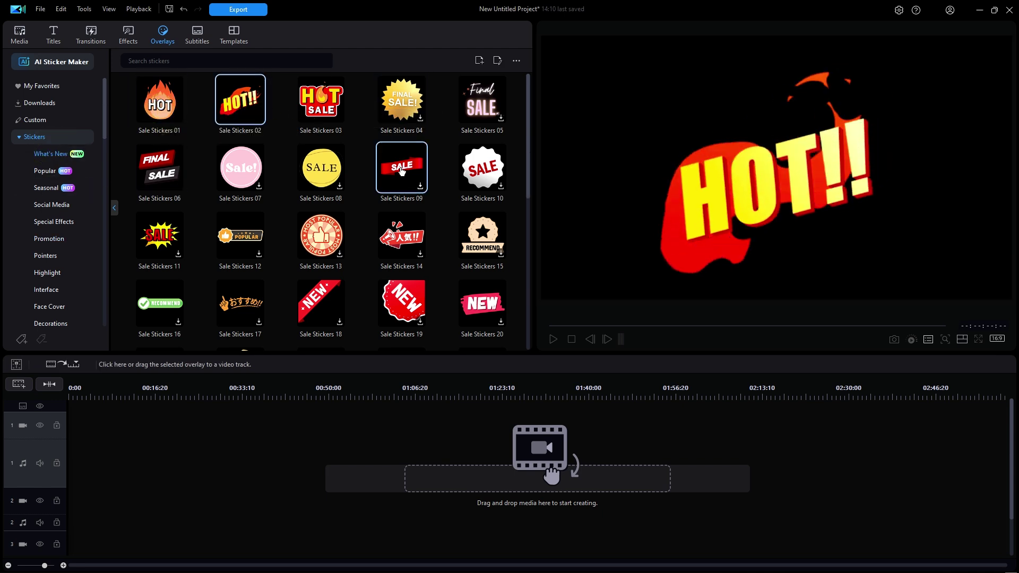
pyautogui.click(170, 169)
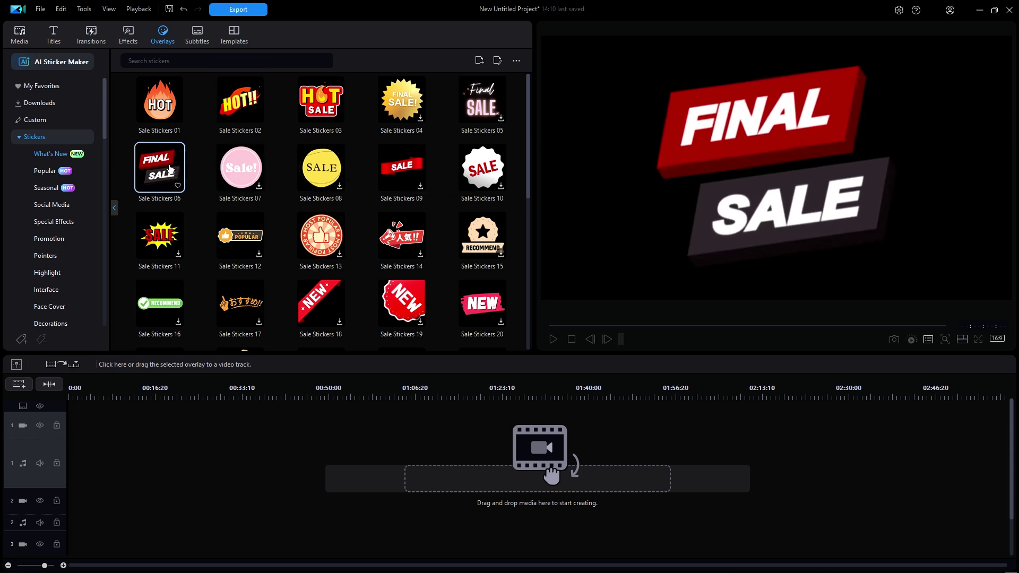
# Step: List the Promotion stickers and scroll through them
pyautogui.click(47, 241)
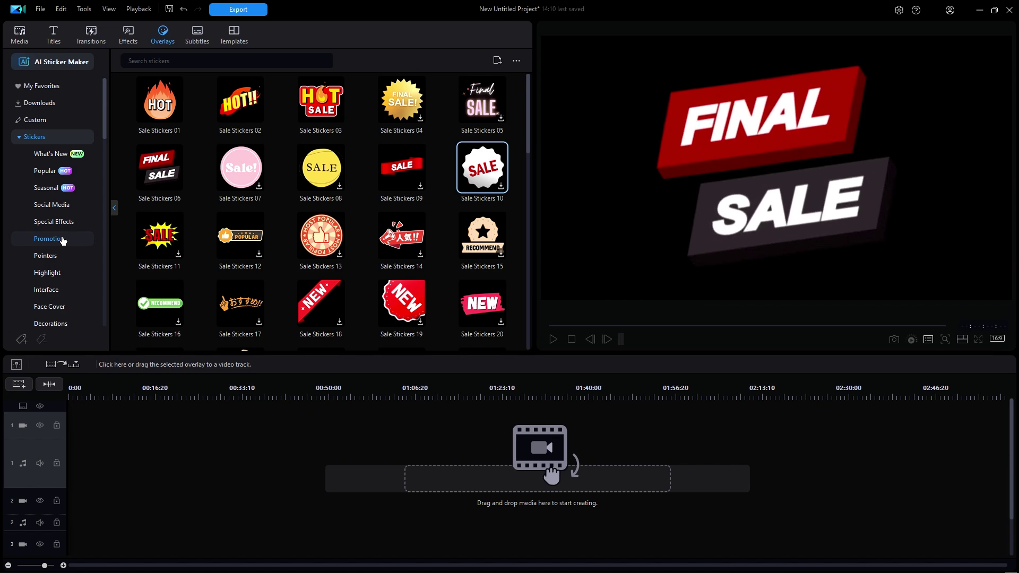
pyautogui.moveTo(528, 119); pyautogui.dragTo(527, 79)
pyautogui.click(20, 34)
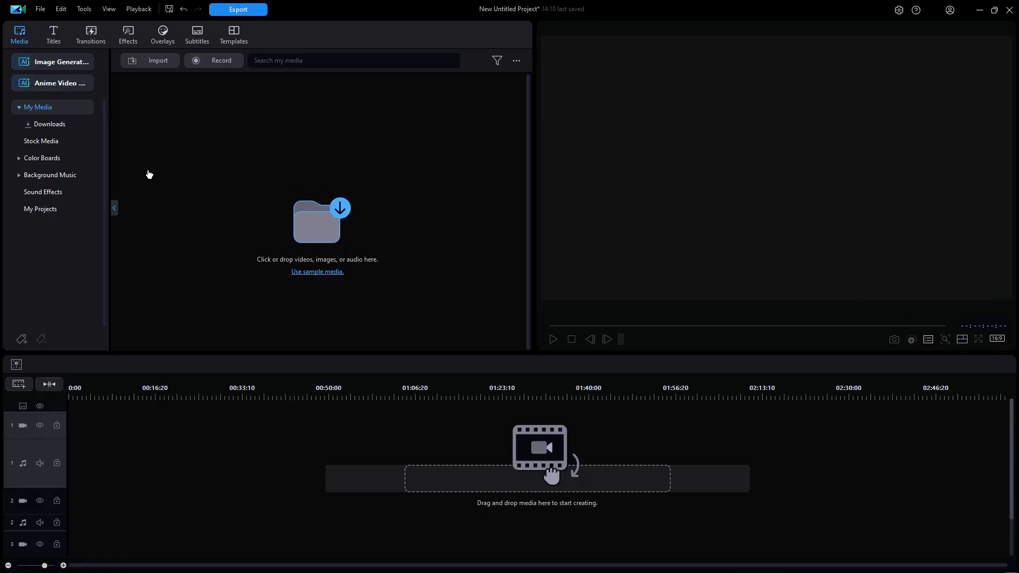
# Step: Audition the CyberLink background track 1983 and place it on audio track 1
pyautogui.click(61, 175)
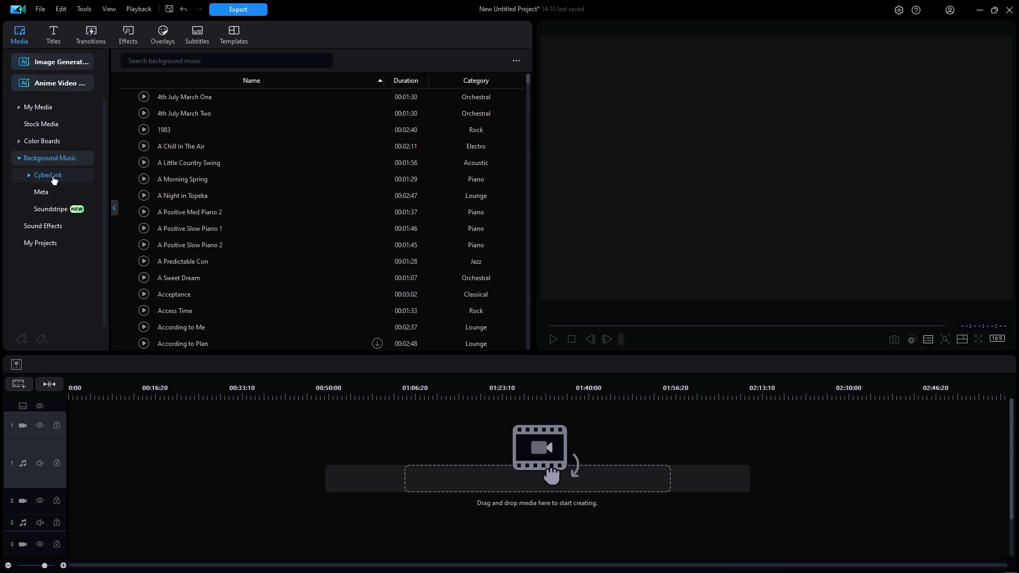
pyautogui.click(54, 177)
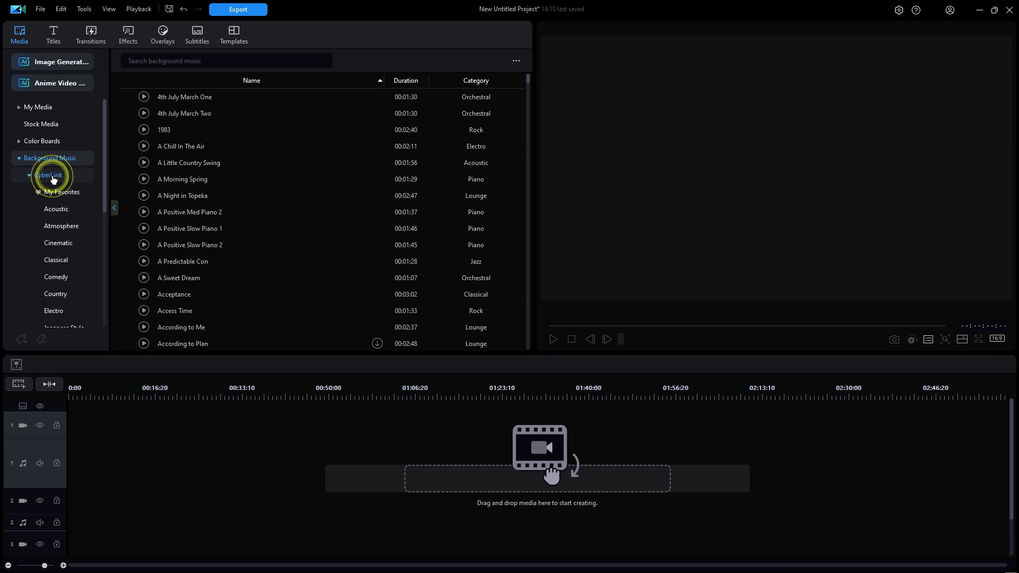
pyautogui.click(144, 130)
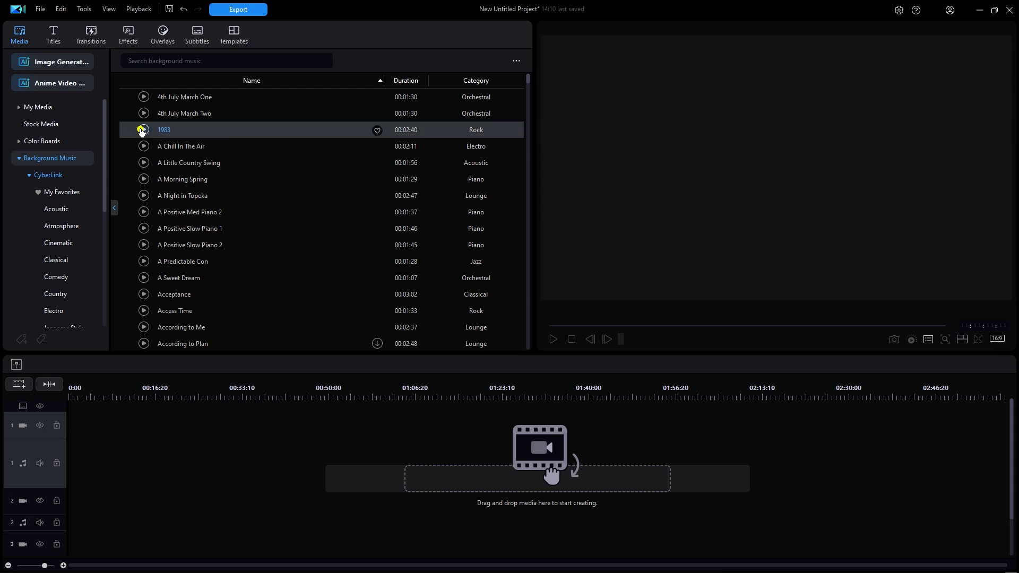
pyautogui.click(143, 130)
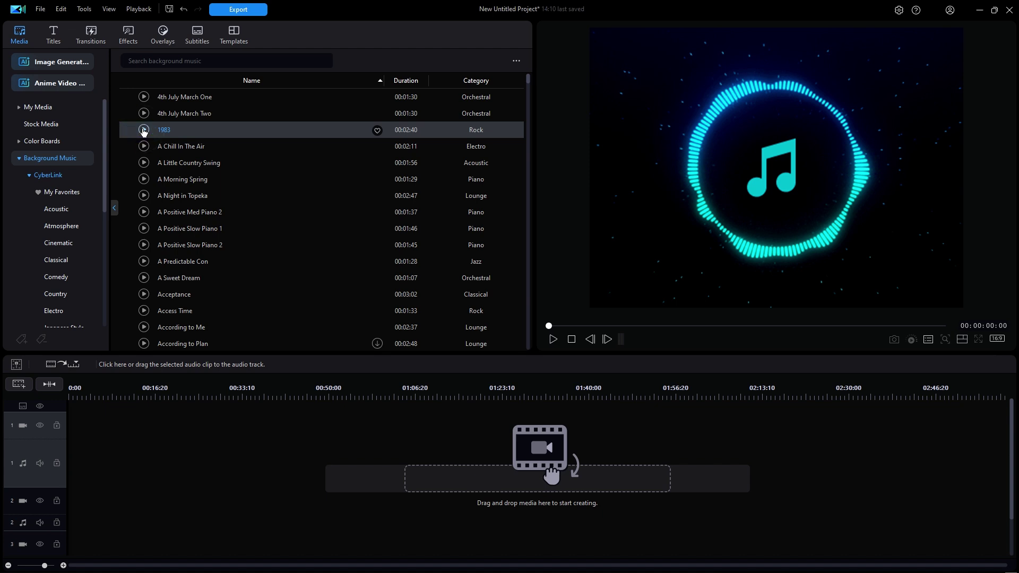
pyautogui.click(143, 130)
pyautogui.click(143, 130)
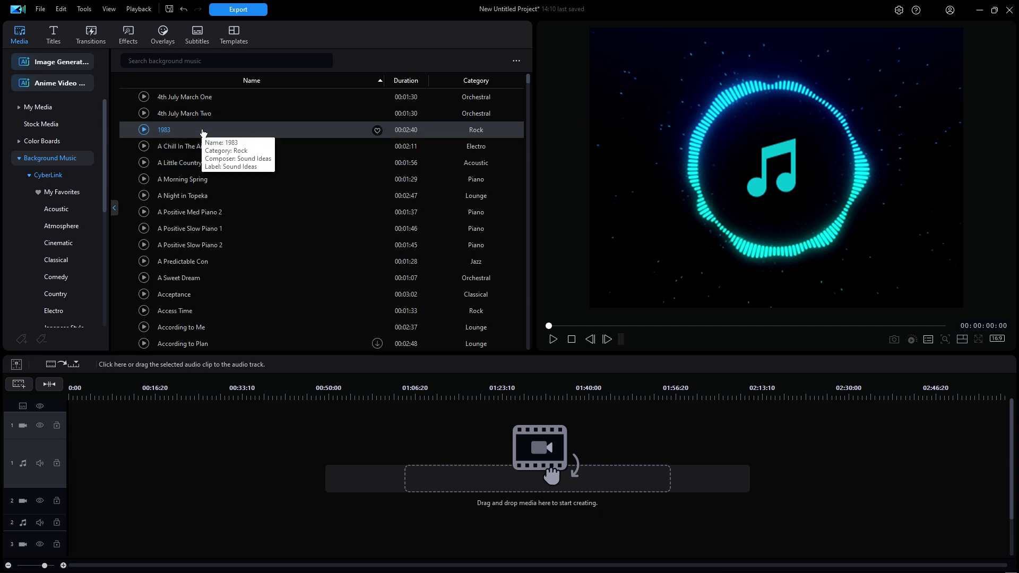
pyautogui.moveTo(202, 132); pyautogui.dragTo(66, 443)
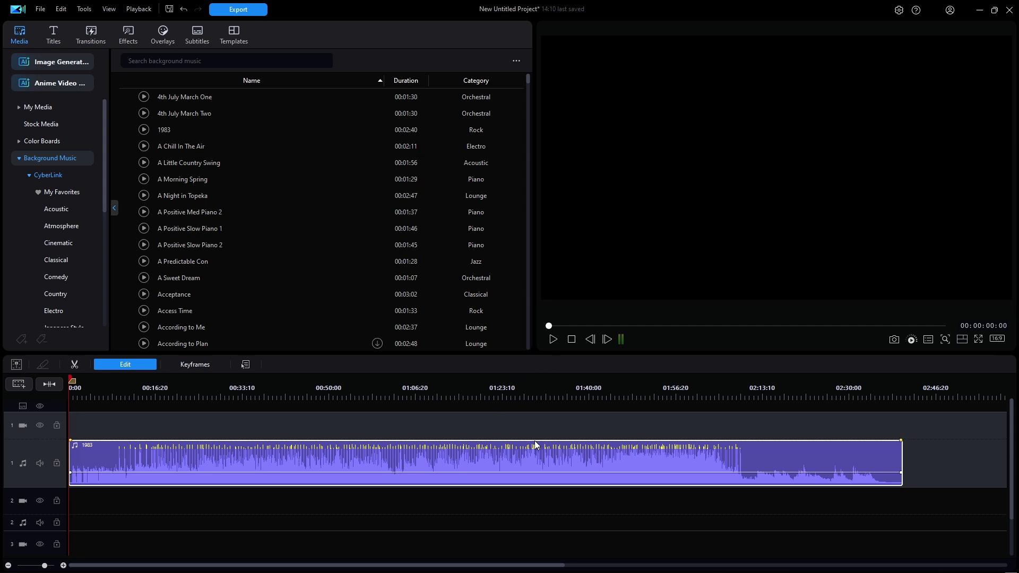
pyautogui.press('space')
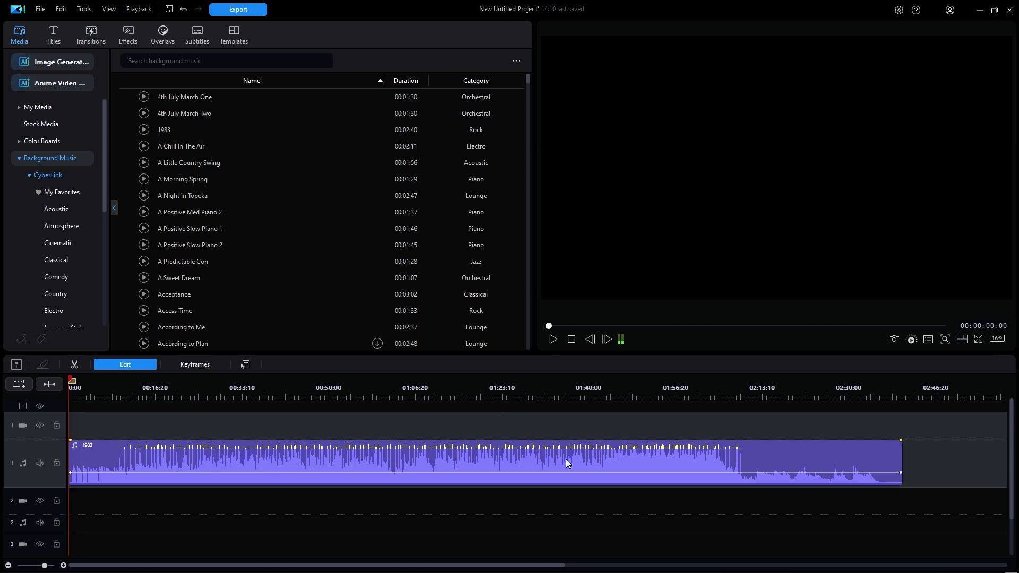
pyautogui.rightClick(673, 213)
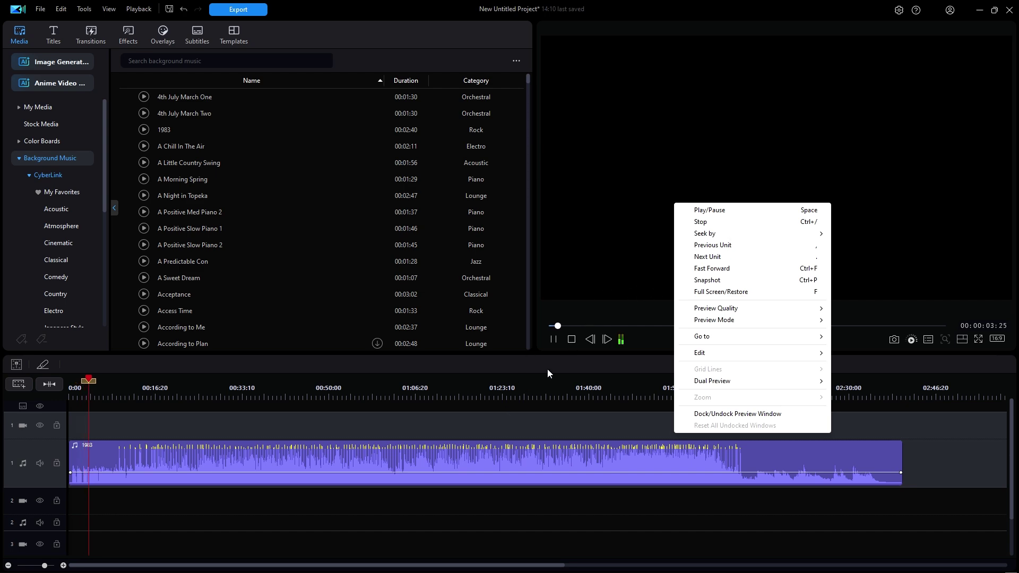
pyautogui.click(572, 340)
pyautogui.rightClick(682, 230)
pyautogui.click(738, 320)
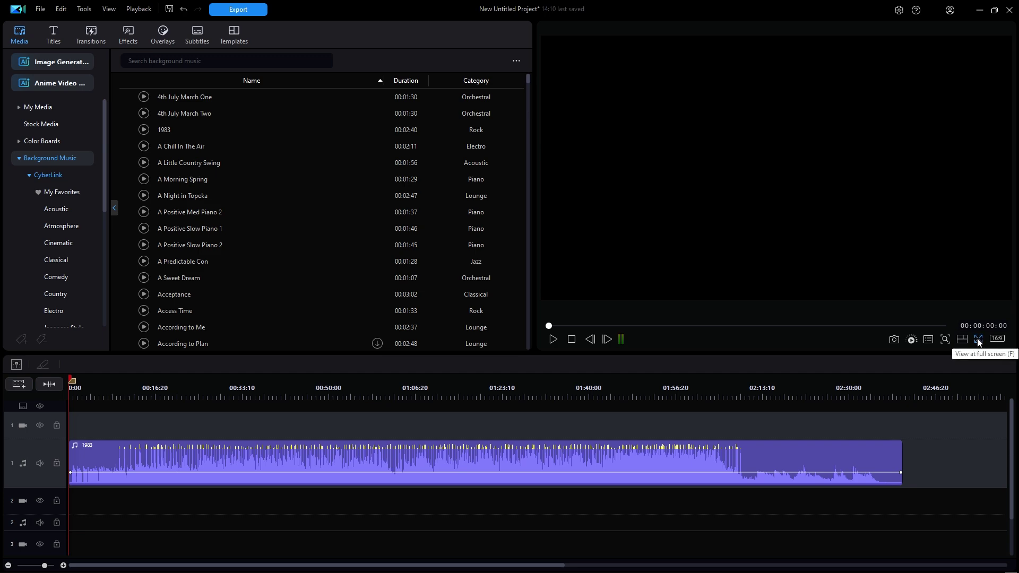
pyautogui.rightClick(750, 187)
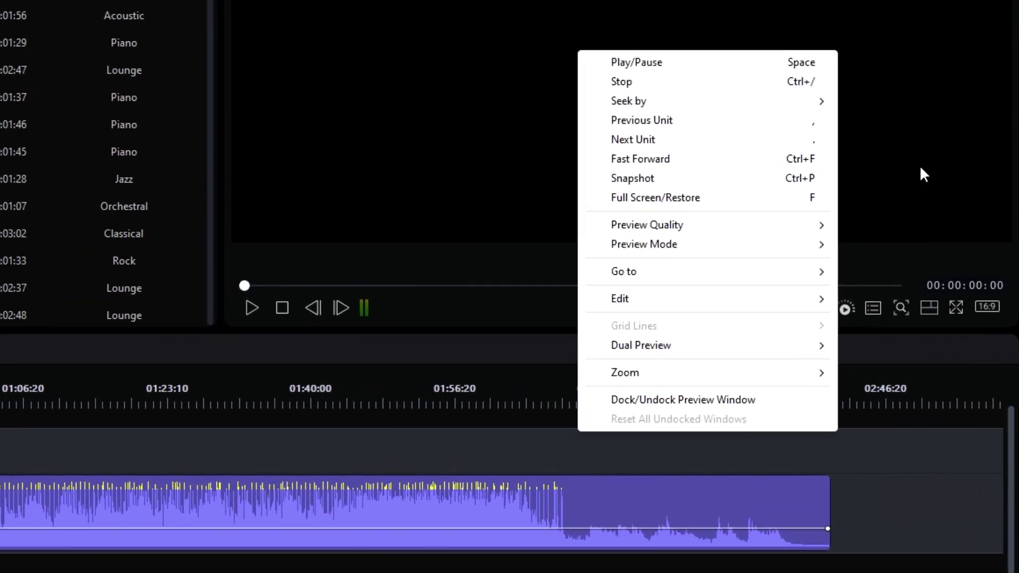
pyautogui.click(953, 254)
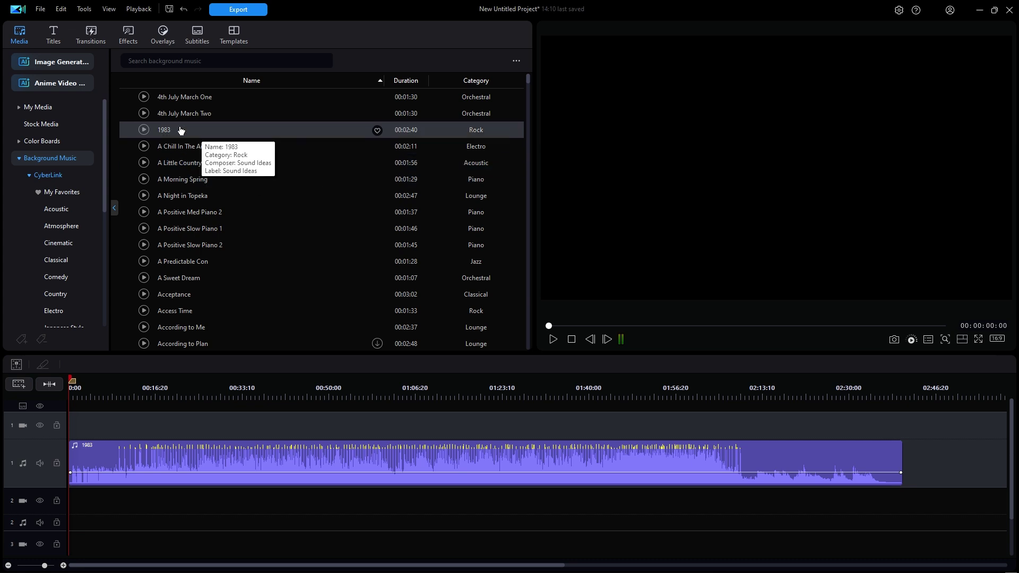
pyautogui.click(23, 41)
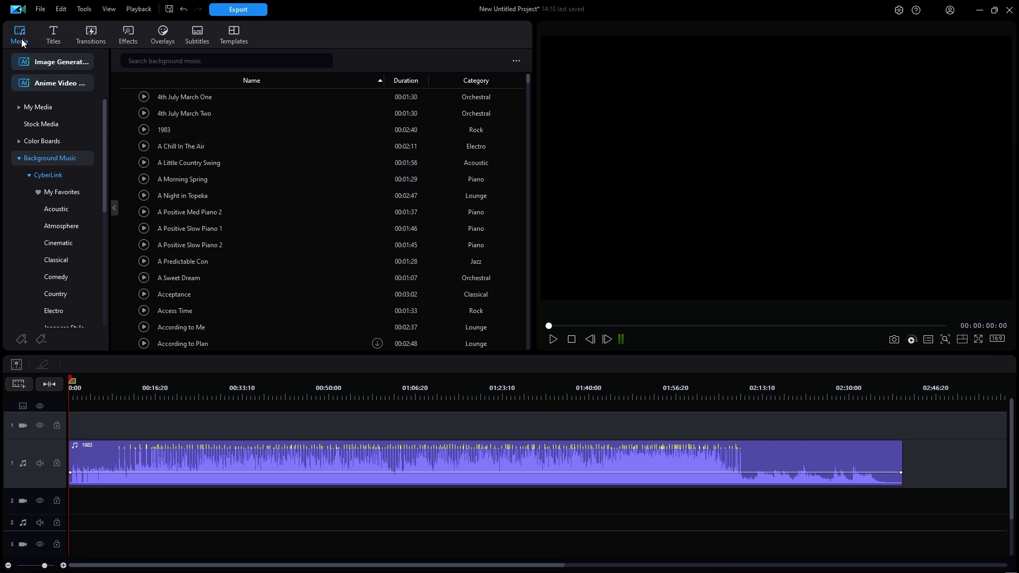
# Step: Load the sample media into My Media and put Travel 02.jpg at the start of video track 1
pyautogui.click(104, 109)
pyautogui.click(104, 61)
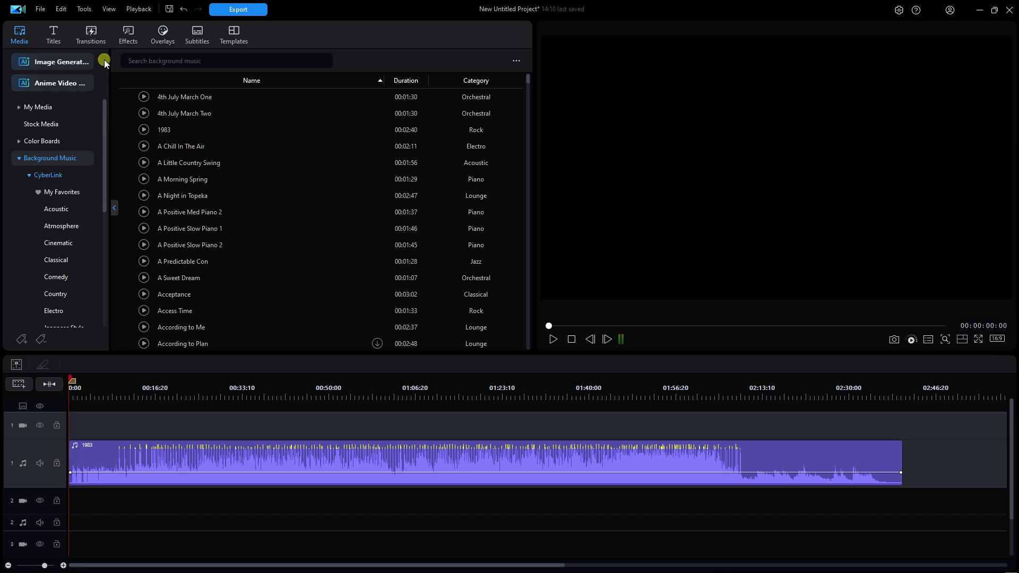
pyautogui.click(45, 108)
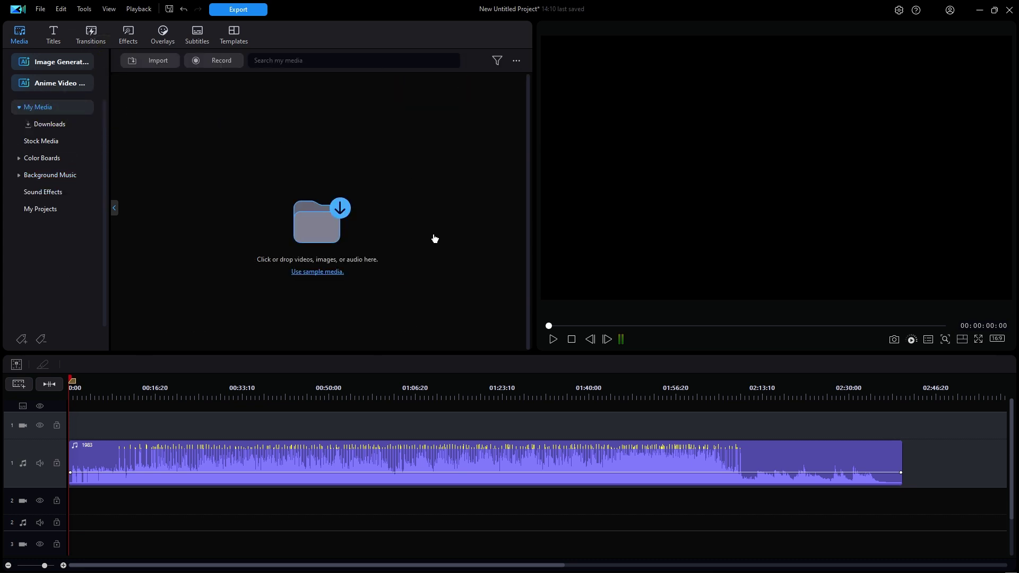
pyautogui.click(327, 273)
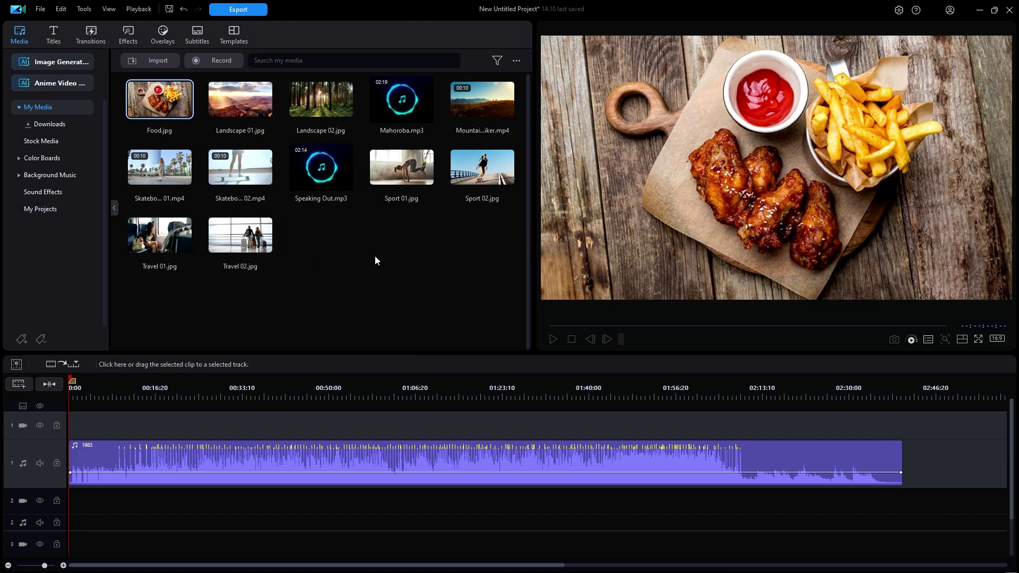
pyautogui.moveTo(242, 236); pyautogui.dragTo(124, 423)
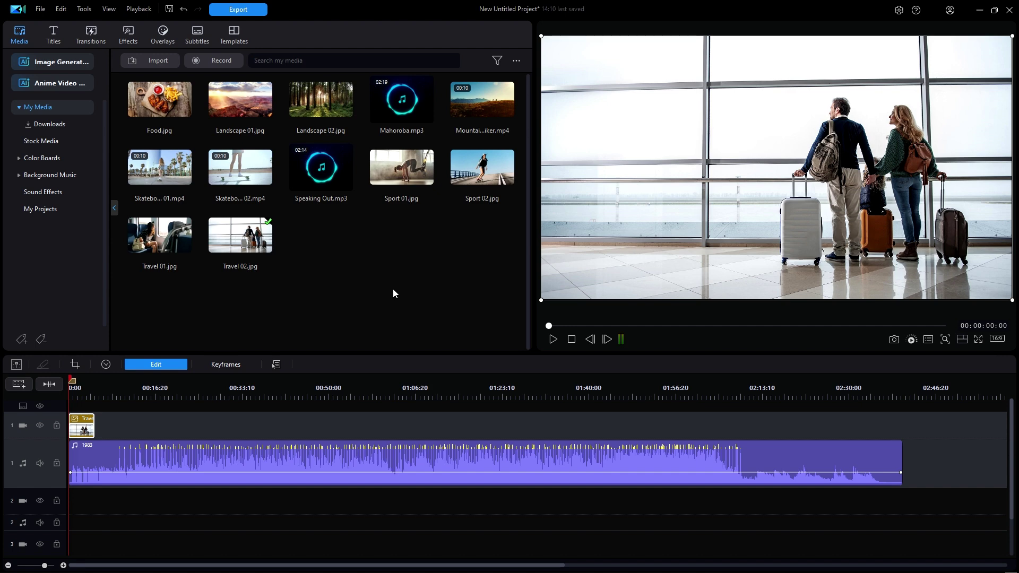
pyautogui.click(257, 11)
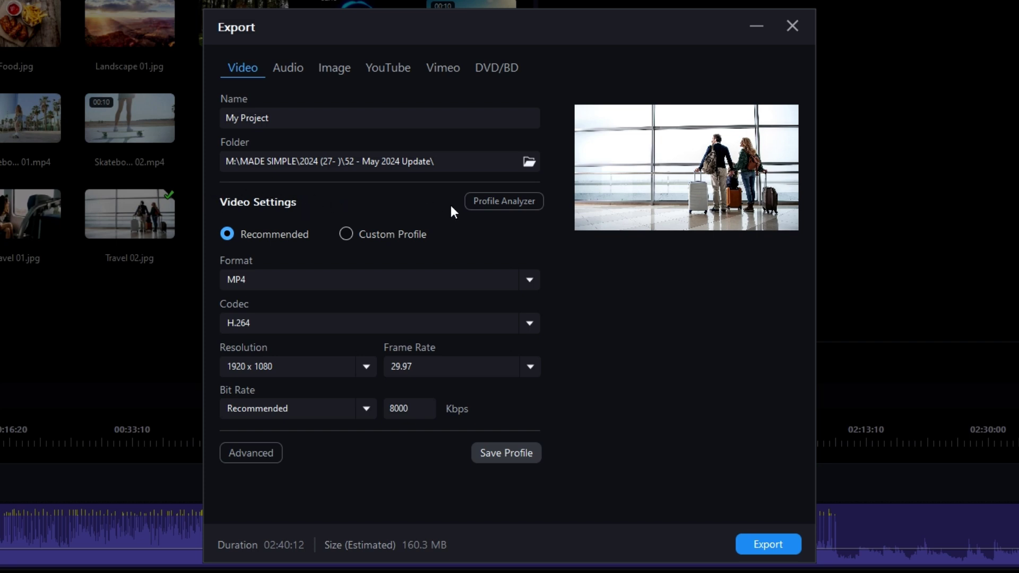
# Step: Show the available output formats in the Export window
pyautogui.click(278, 281)
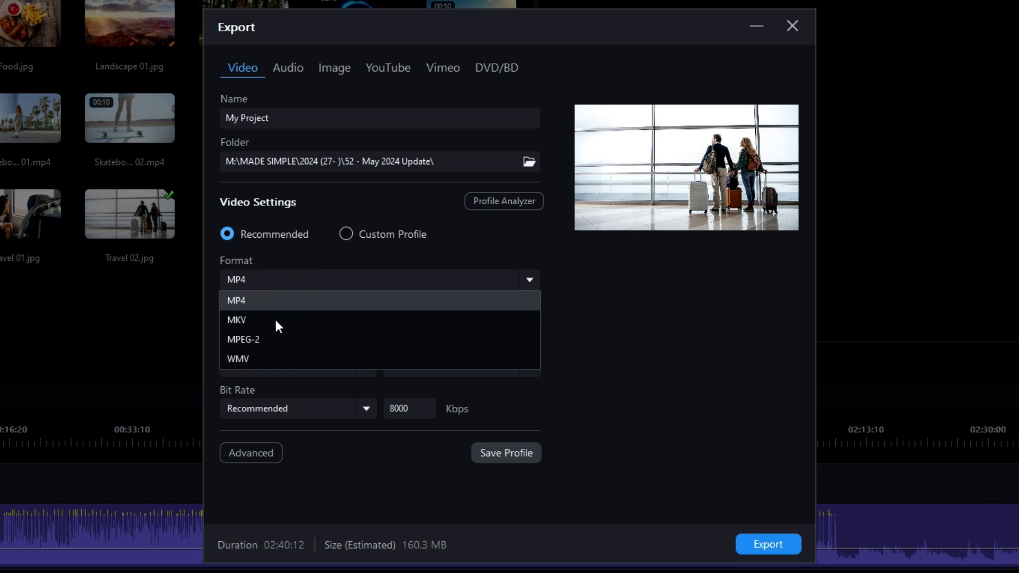
pyautogui.click(316, 301)
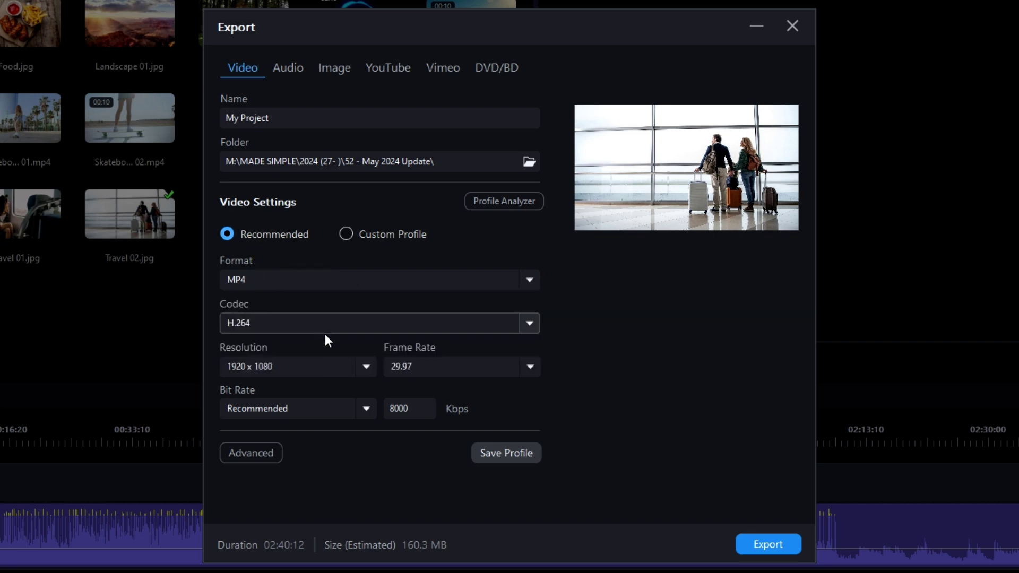
pyautogui.click(368, 412)
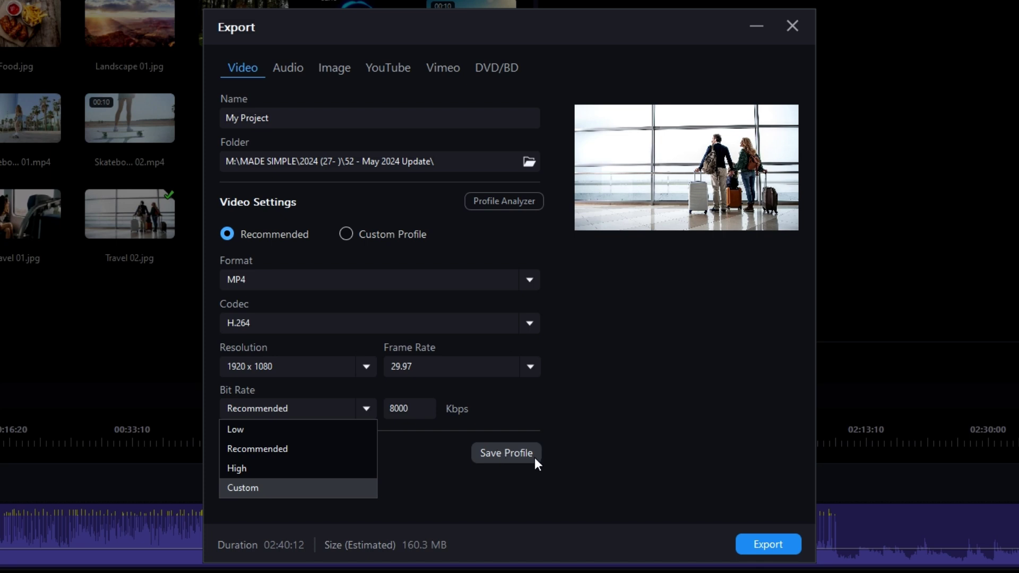
pyautogui.click(599, 367)
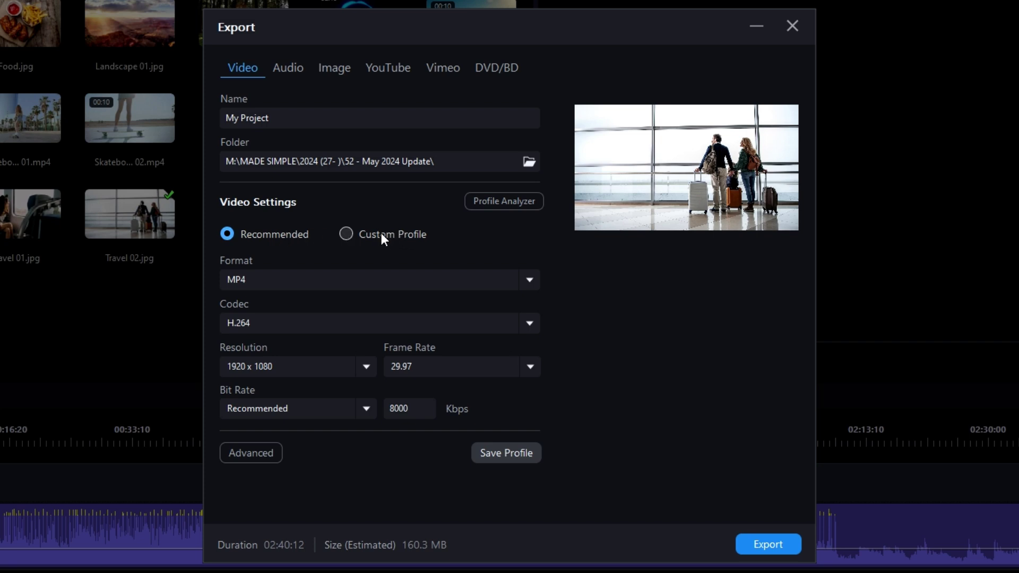
pyautogui.click(345, 234)
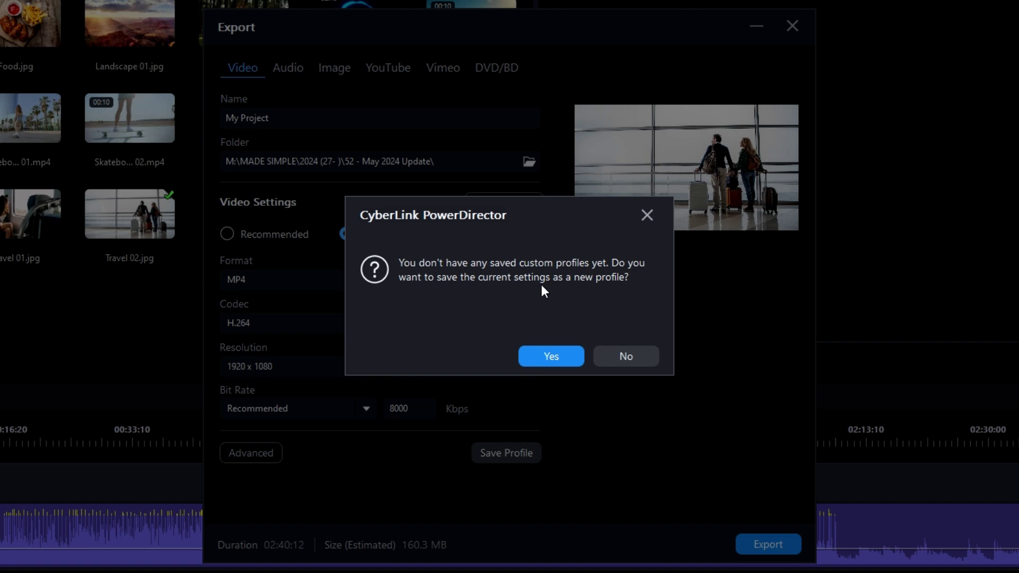
pyautogui.click(630, 358)
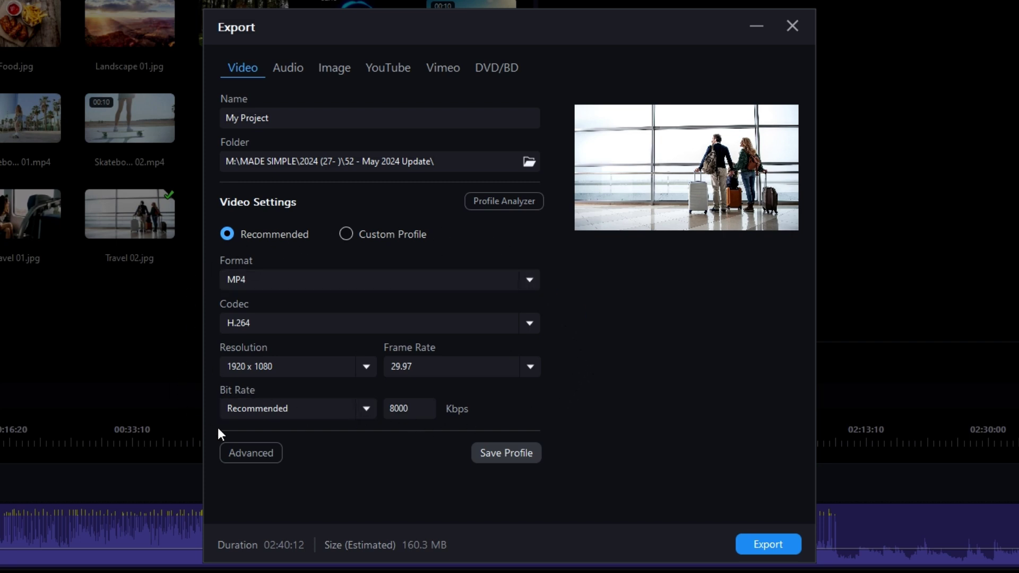
pyautogui.click(248, 456)
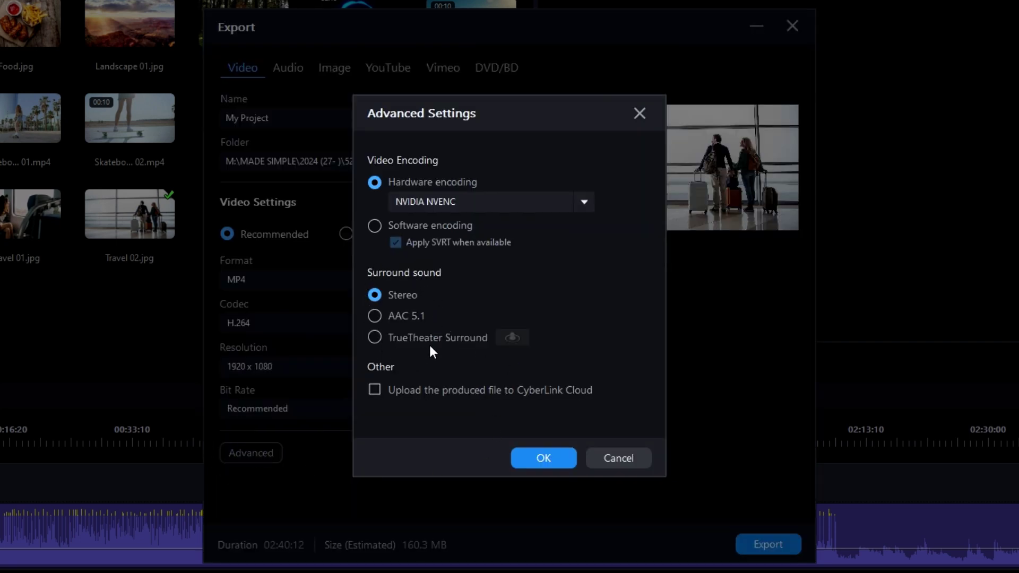
pyautogui.click(622, 464)
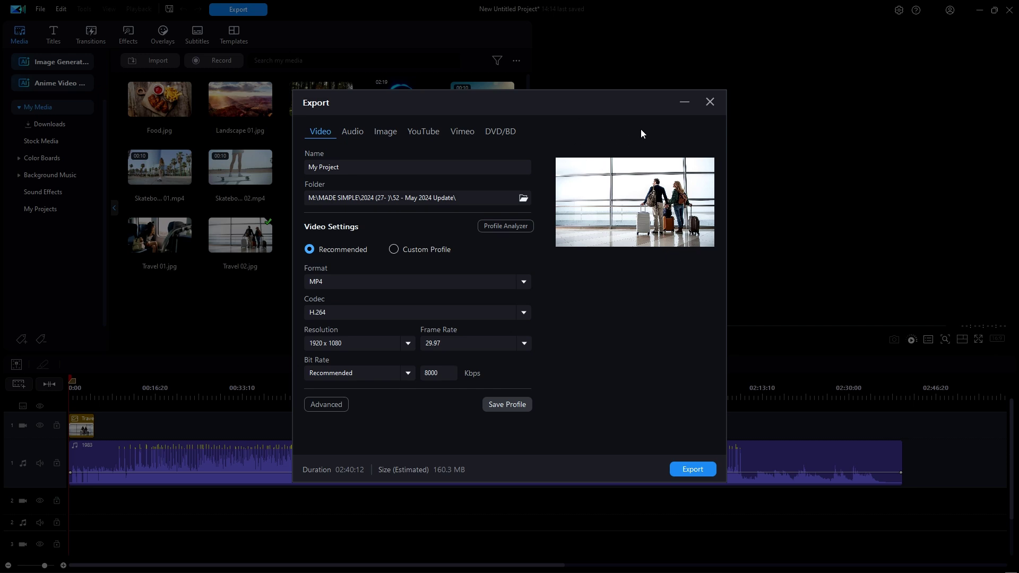
# Step: Move the Export window slightly up and to the left
pyautogui.moveTo(650, 108); pyautogui.dragTo(627, 85)
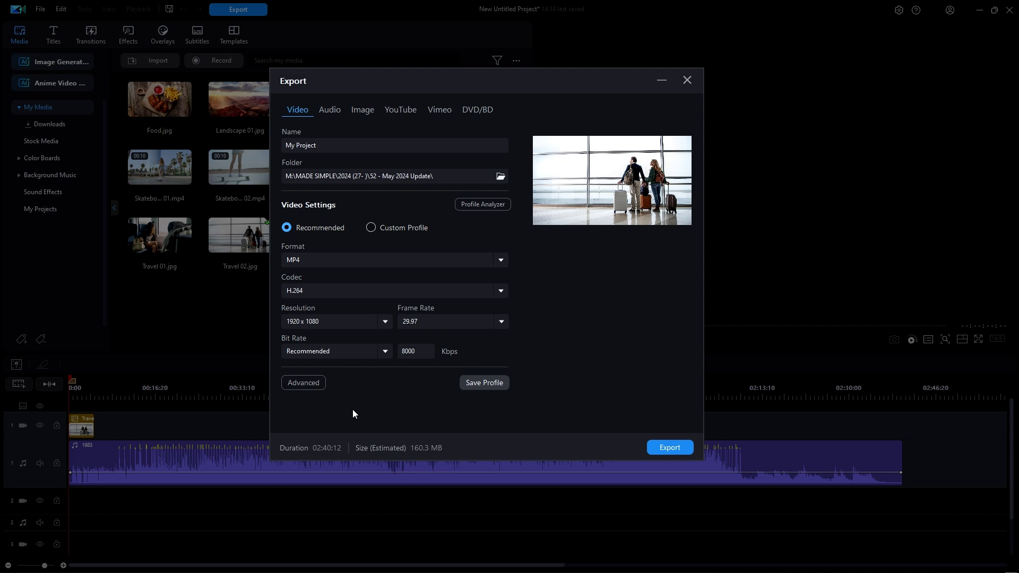
# Step: Produce My Project as a 1920 x 1080 H.264 MP4 until Production Complete
pyautogui.click(670, 448)
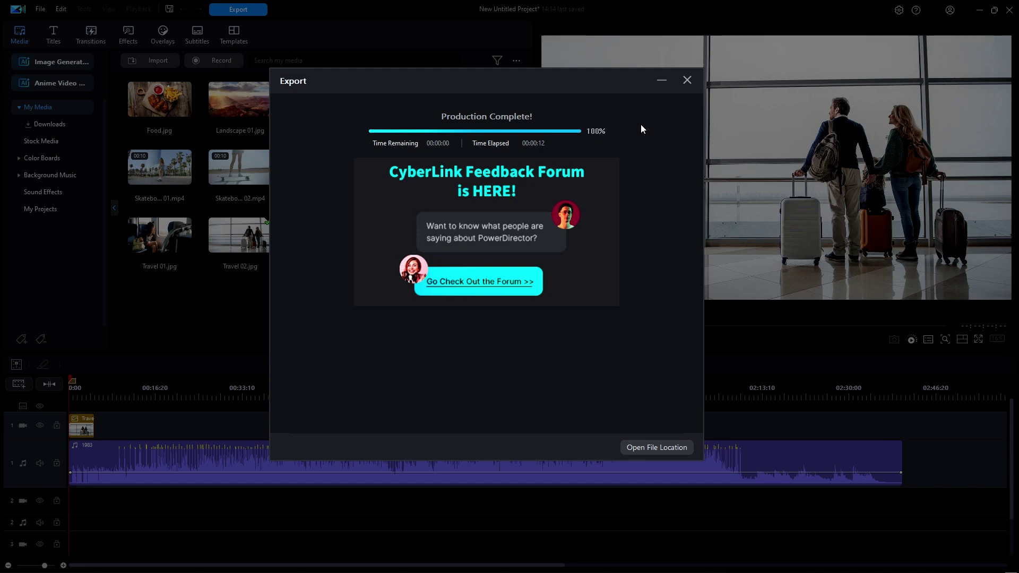
# Step: Close the finished Export window and reopen it, with the output now named My Project_0
pyautogui.click(684, 81)
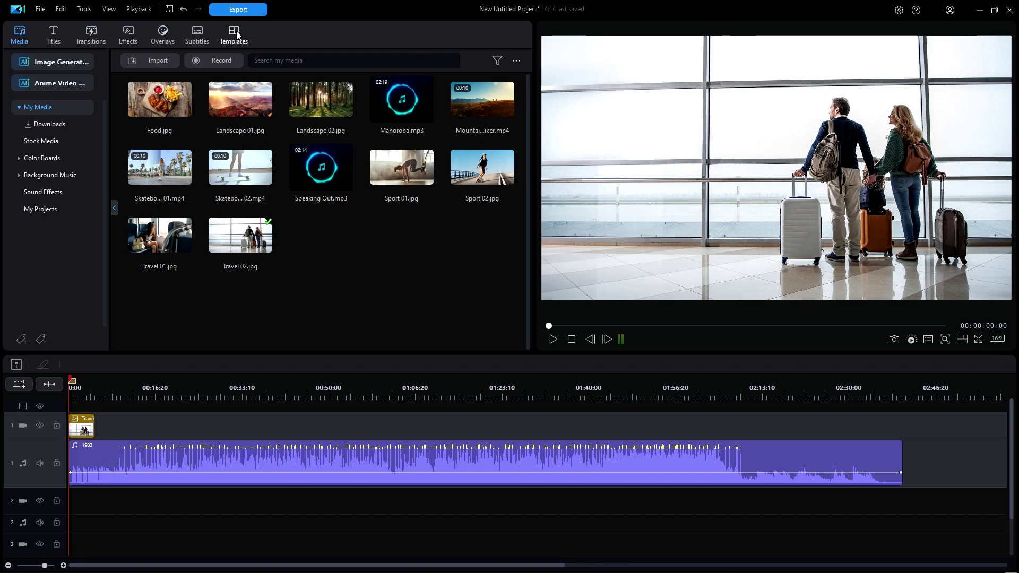
pyautogui.click(238, 9)
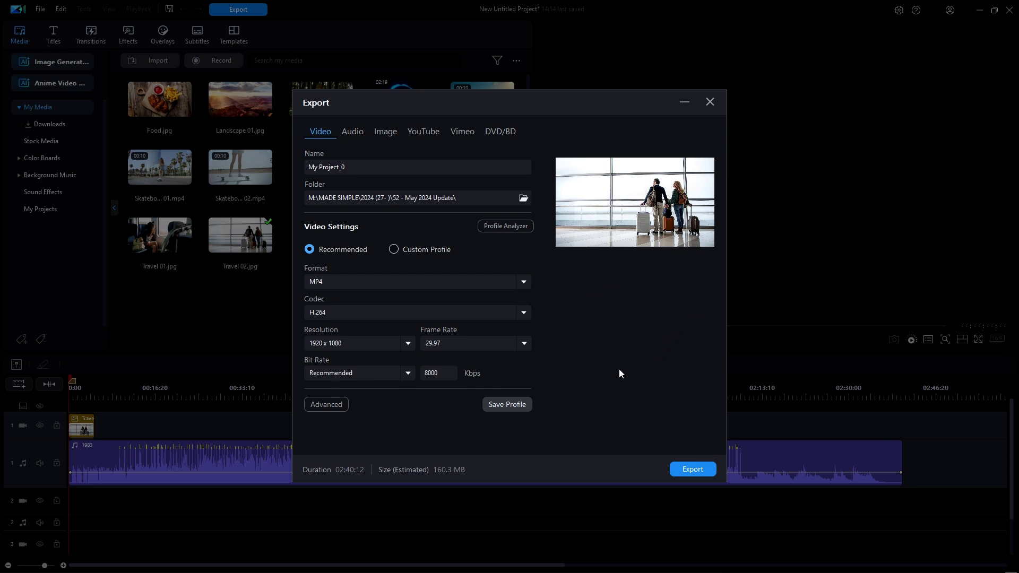
# Step: Close the Export window to return to the editor showing Travel 02 in the preview
pyautogui.click(711, 102)
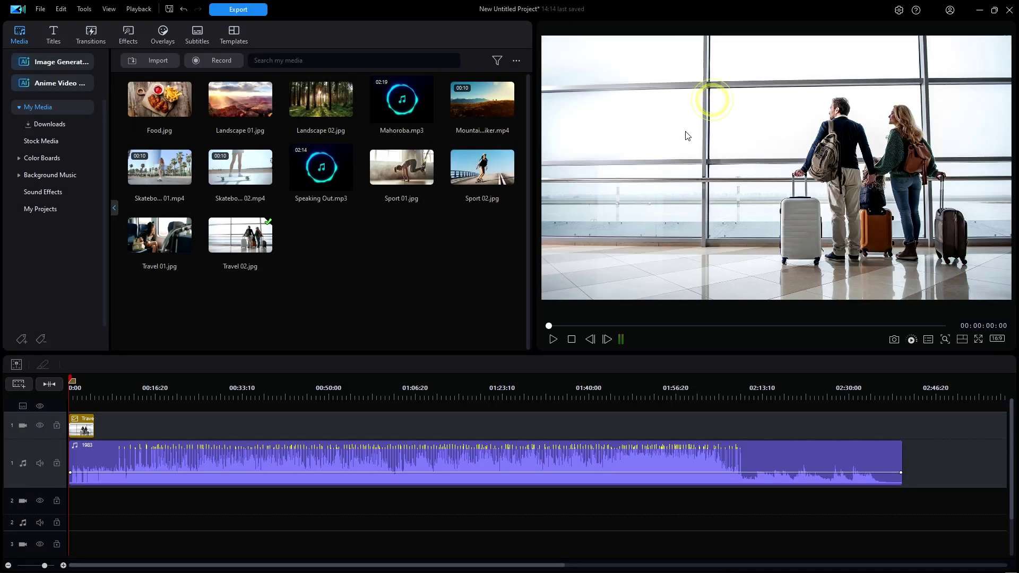